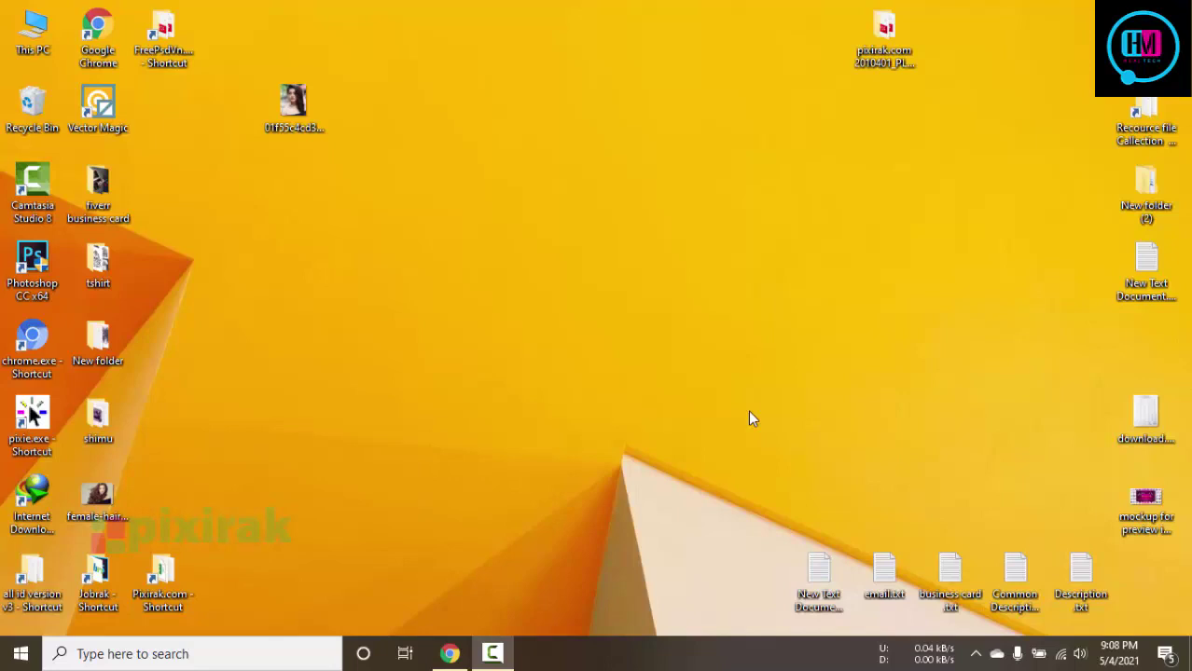
# - Open the downloaded plugin folder on the desktop and select installer.jsx
pyautogui.doubleClick(901, 62)
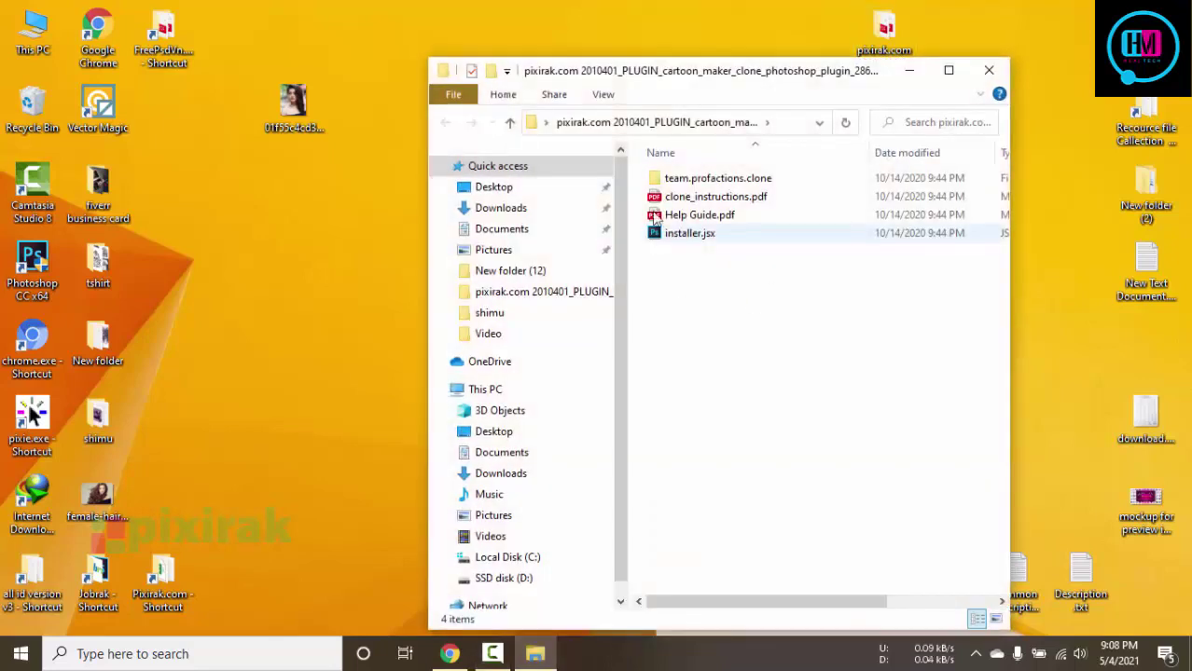
pyautogui.click(691, 234)
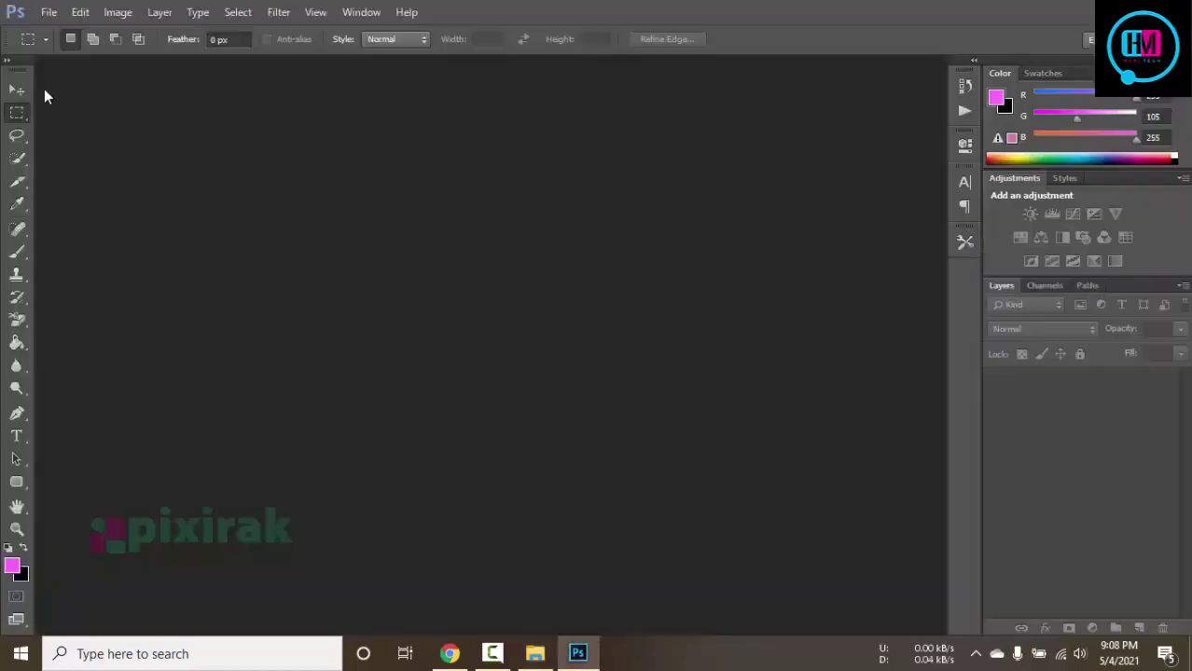
# - Run installer.jsx from the plugin folder via File > Scripts > Browse
pyautogui.click(690, 387)
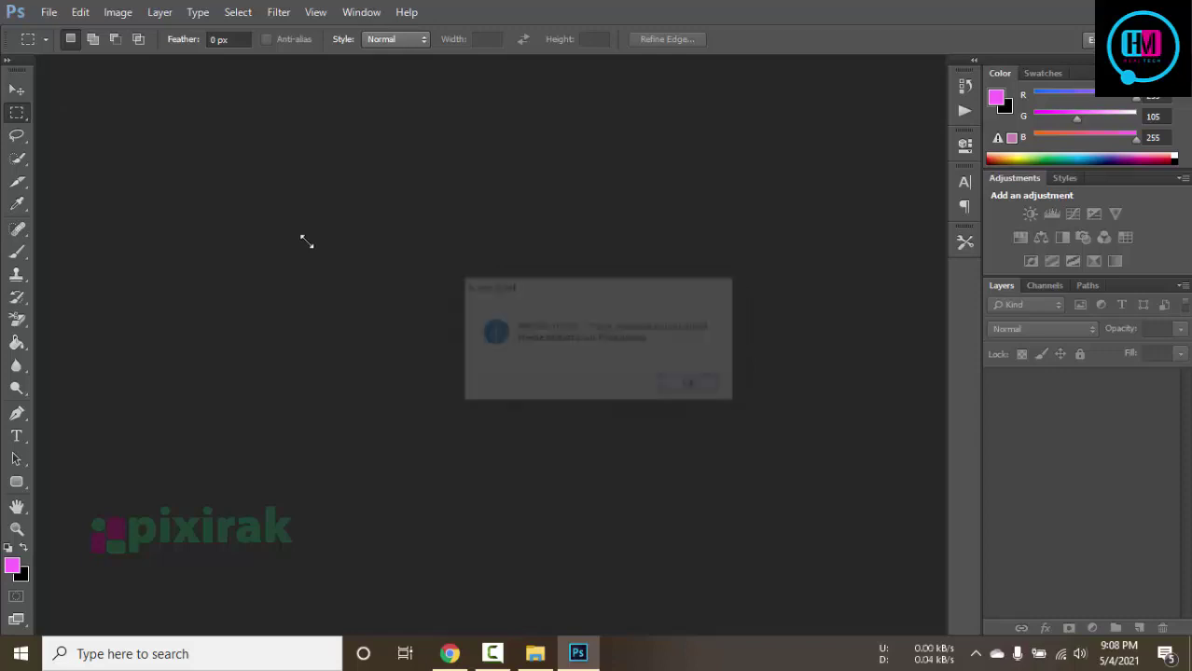
pyautogui.click(392, 13)
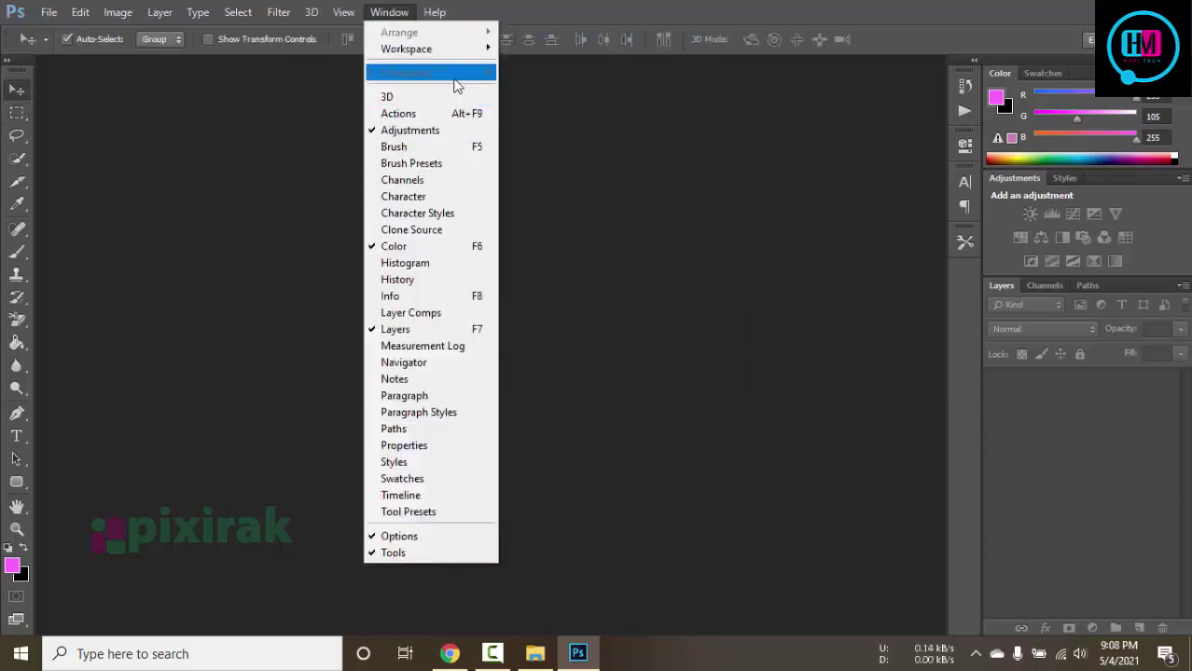
pyautogui.click(48, 13)
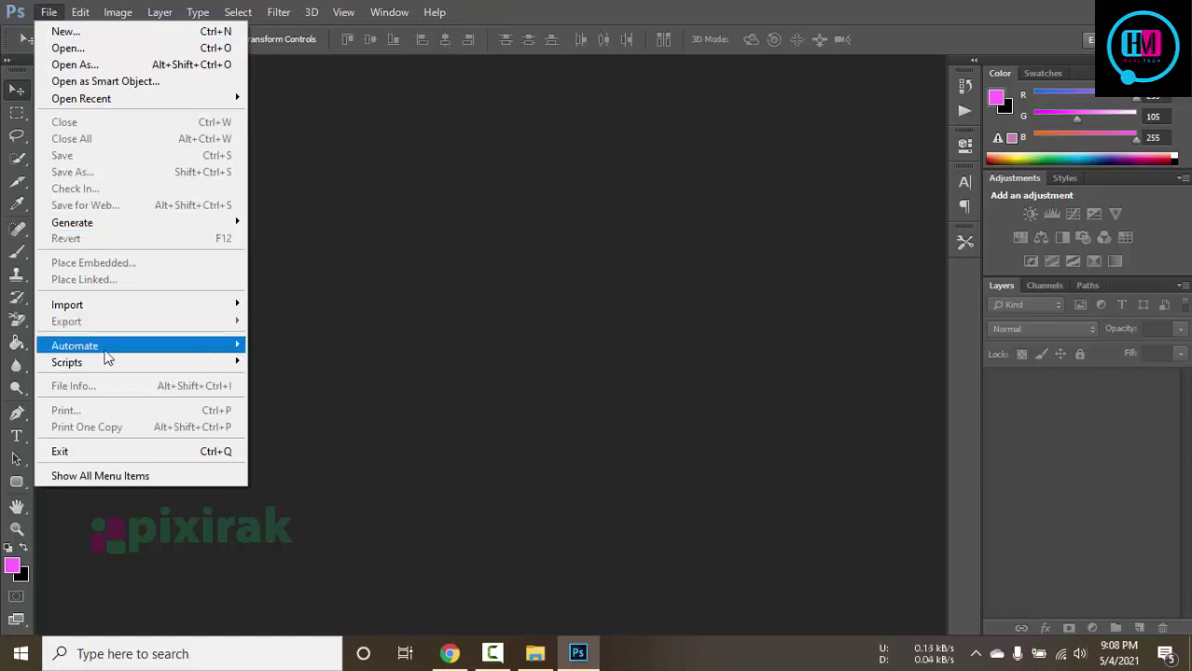
pyautogui.moveTo(68, 362)
pyautogui.click(298, 600)
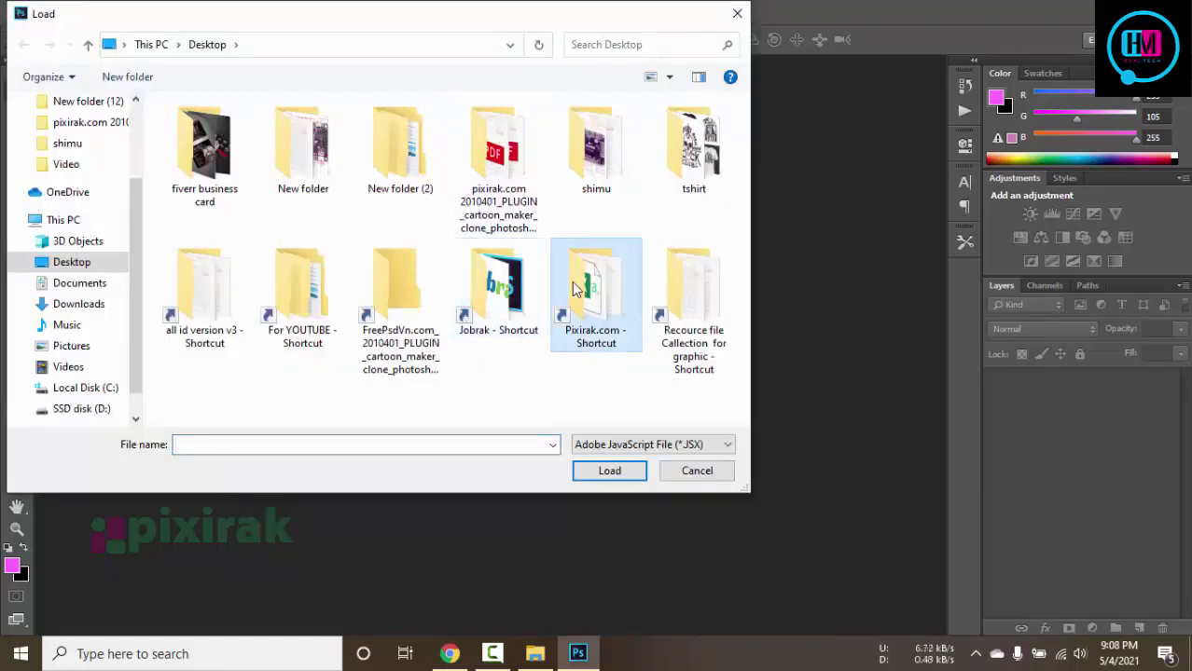
pyautogui.doubleClick(509, 180)
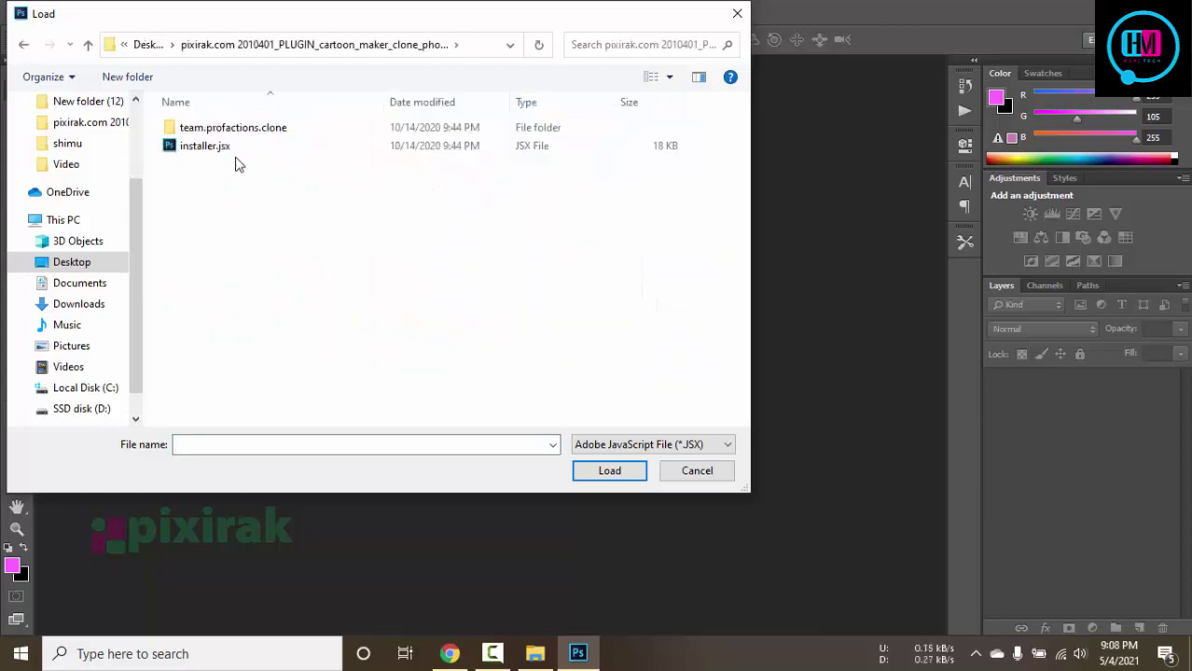
pyautogui.click(219, 146)
pyautogui.click(608, 471)
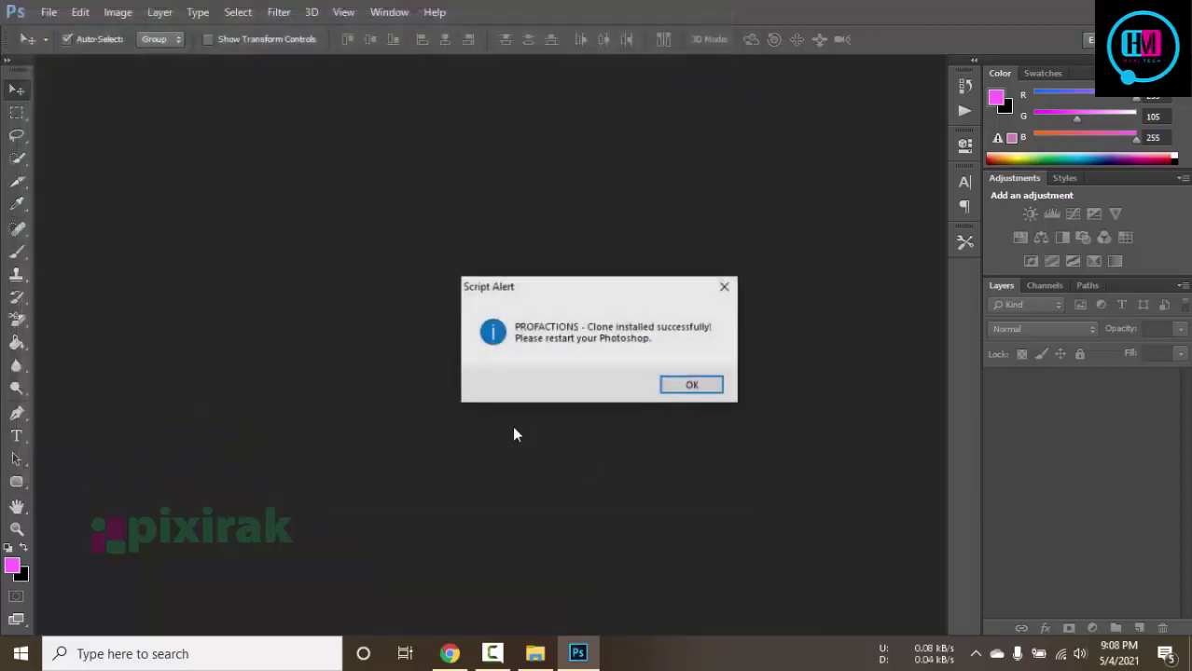
# - Acknowledge the PROFACTIONS Clone install success message and show all Window menu items
pyautogui.click(708, 384)
pyautogui.click(386, 12)
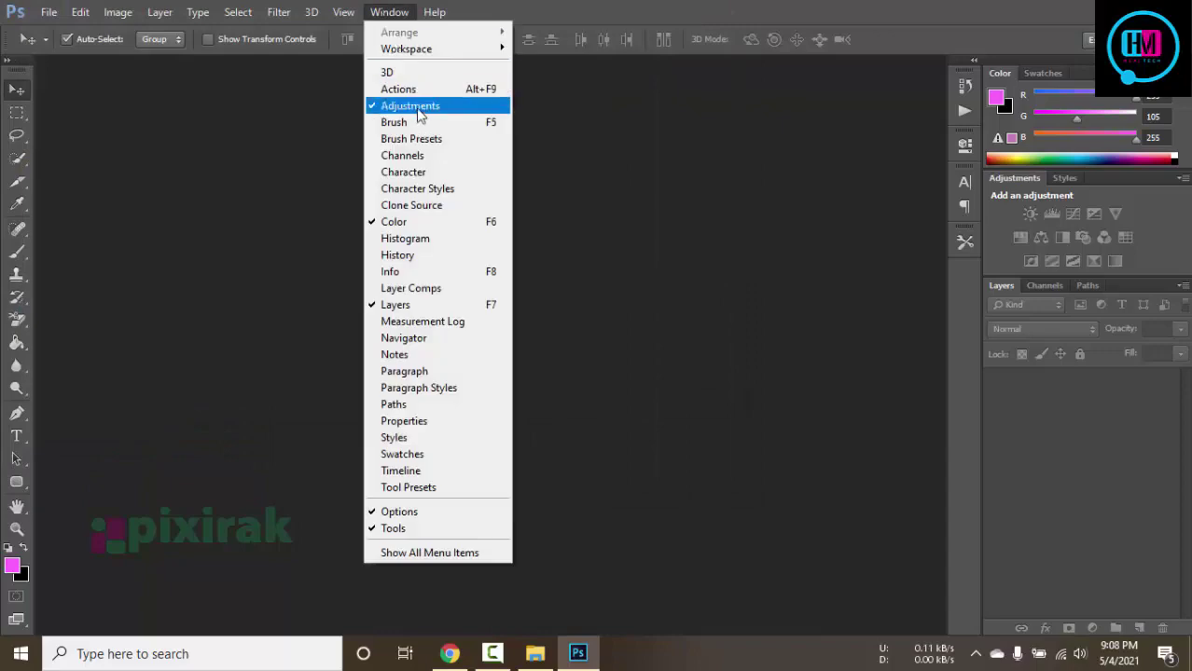
pyautogui.click(420, 554)
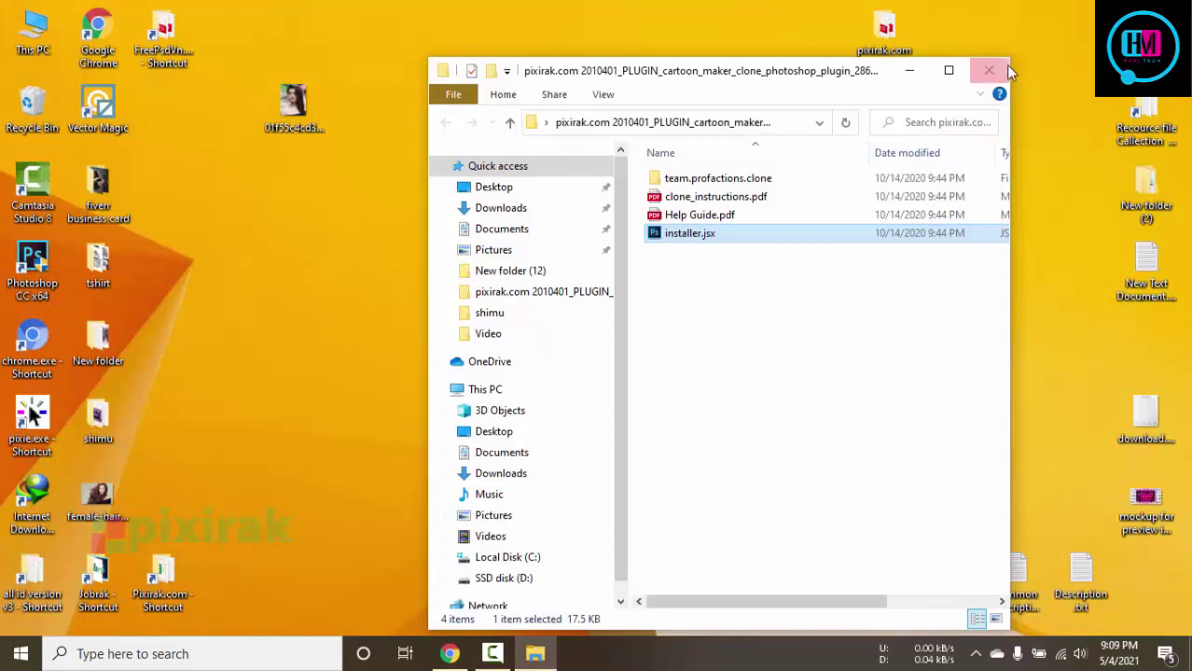
# - Close the plugin folder window and relaunch Photoshop CC x64 from its desktop icon
pyautogui.click(988, 70)
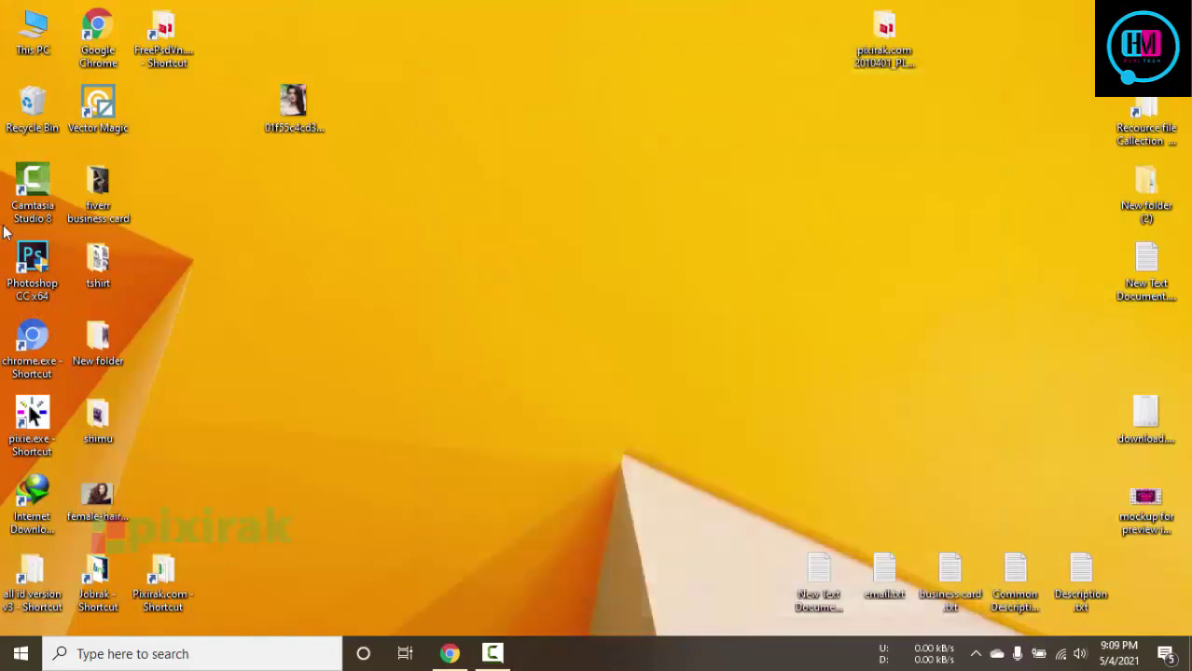
pyautogui.doubleClick(38, 266)
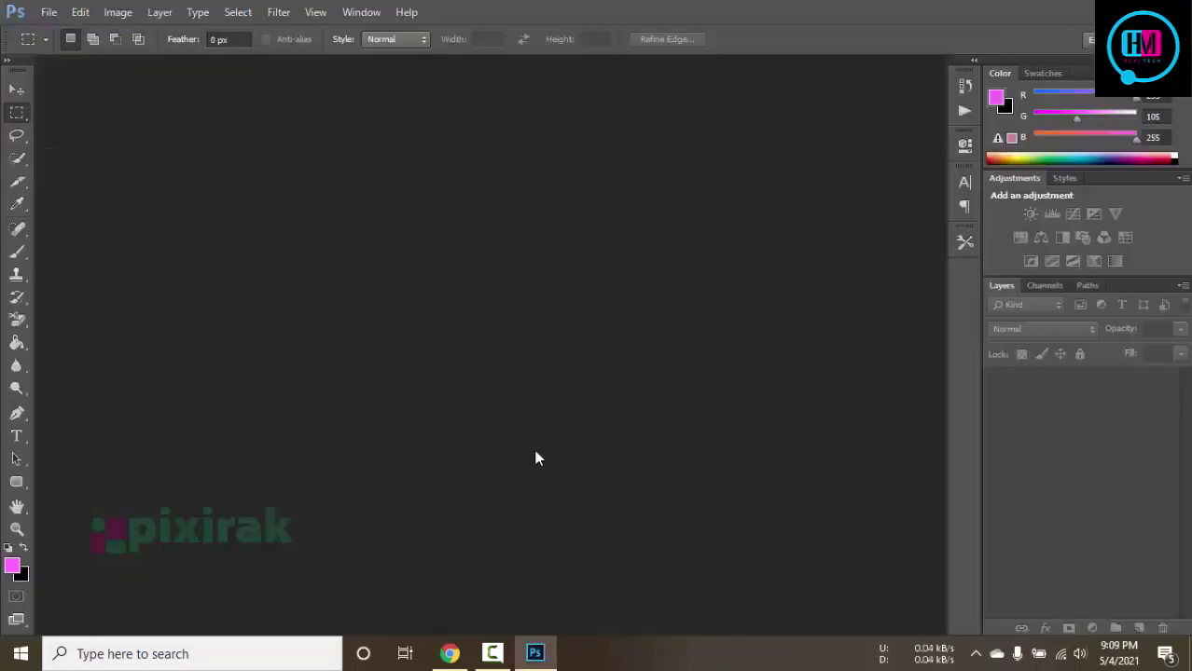
# - Check Window > Show All Menu Items for Extensions, then launch Adobe Photoshop 2020
pyautogui.click(387, 13)
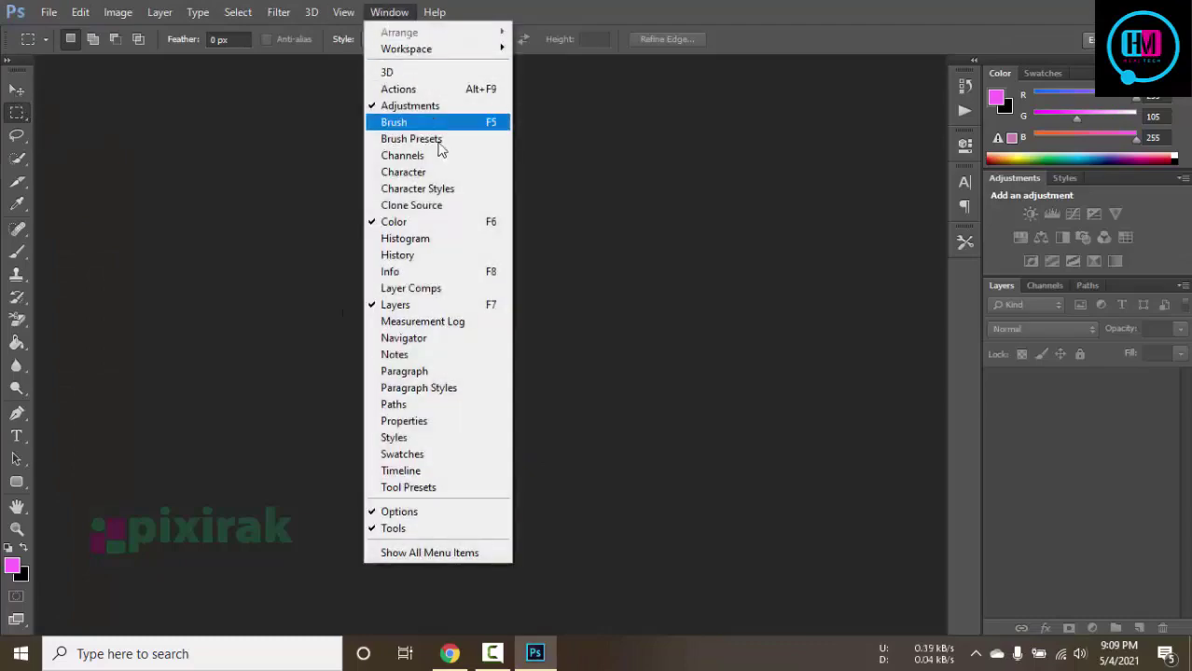
pyautogui.click(415, 553)
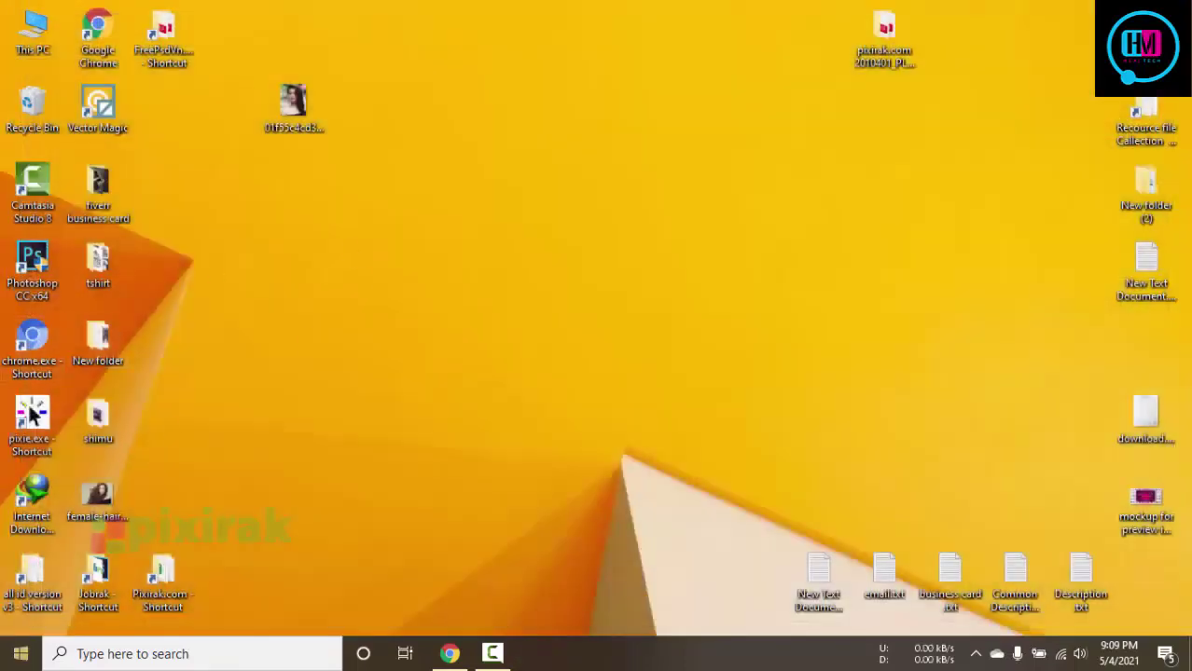
pyautogui.press('super')
pyautogui.click(103, 321)
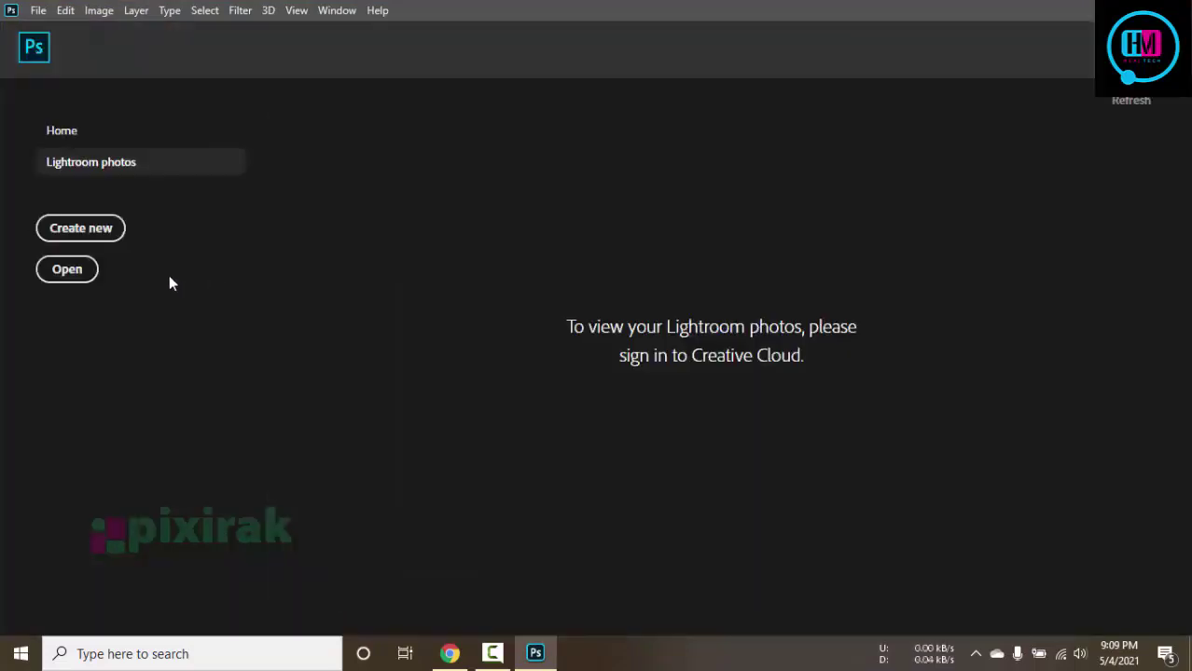
# - Open female-hair-transplant-turkey.jpg from the Desktop
pyautogui.click(56, 269)
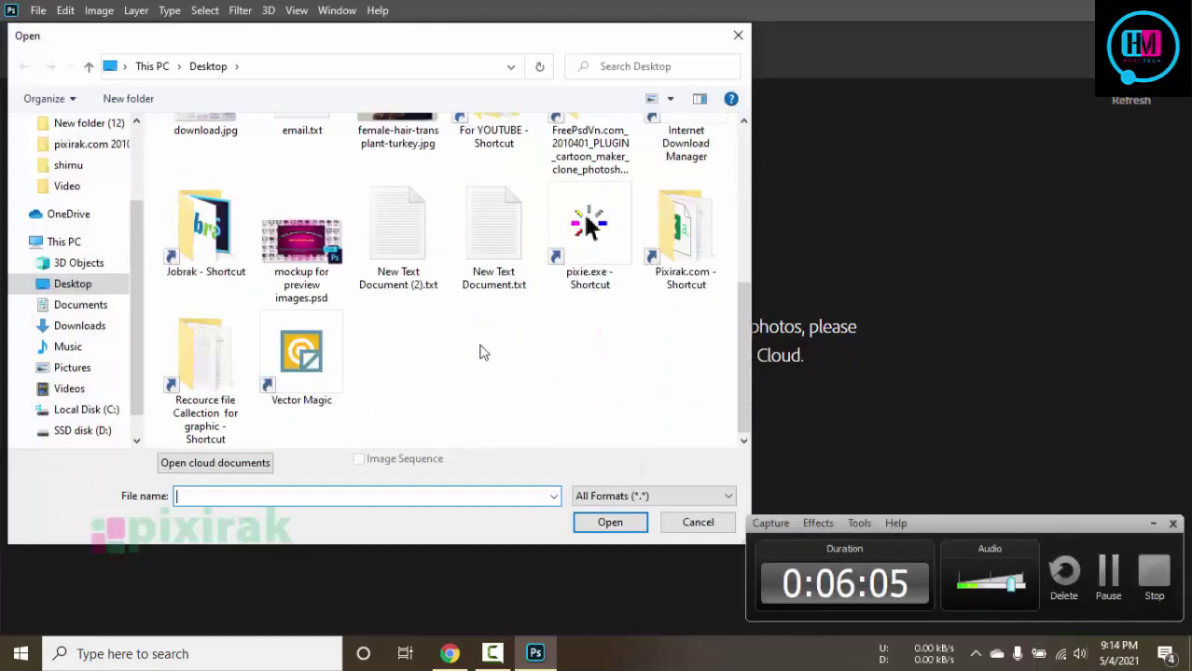
pyautogui.click(396, 200)
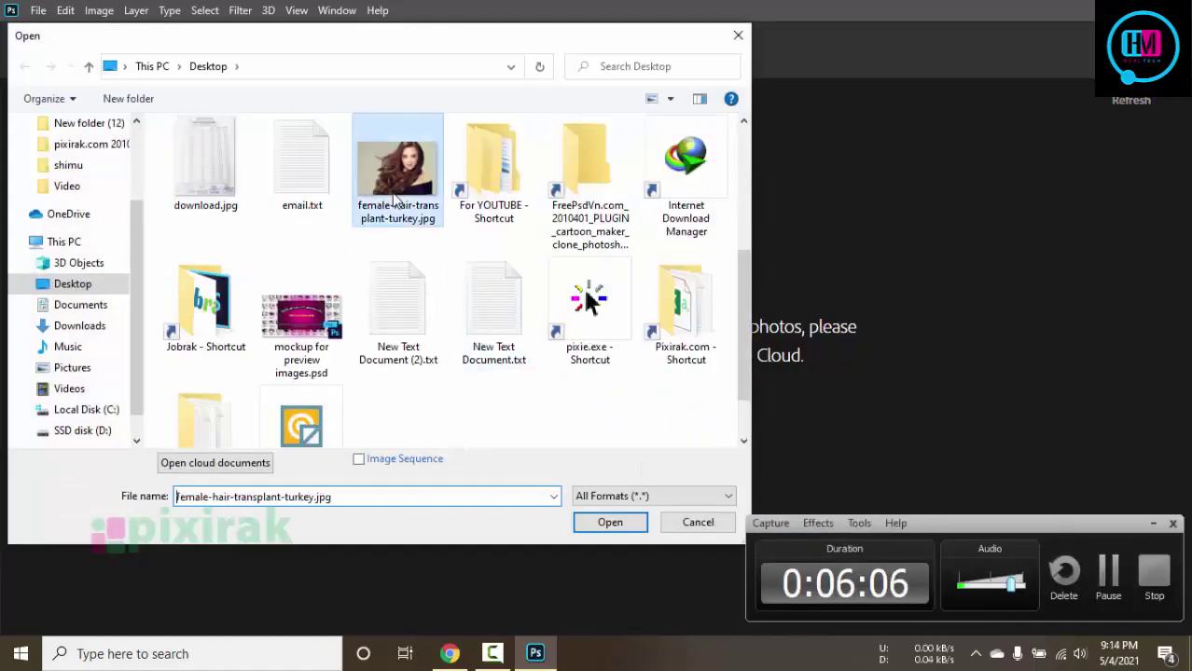
pyautogui.click(610, 522)
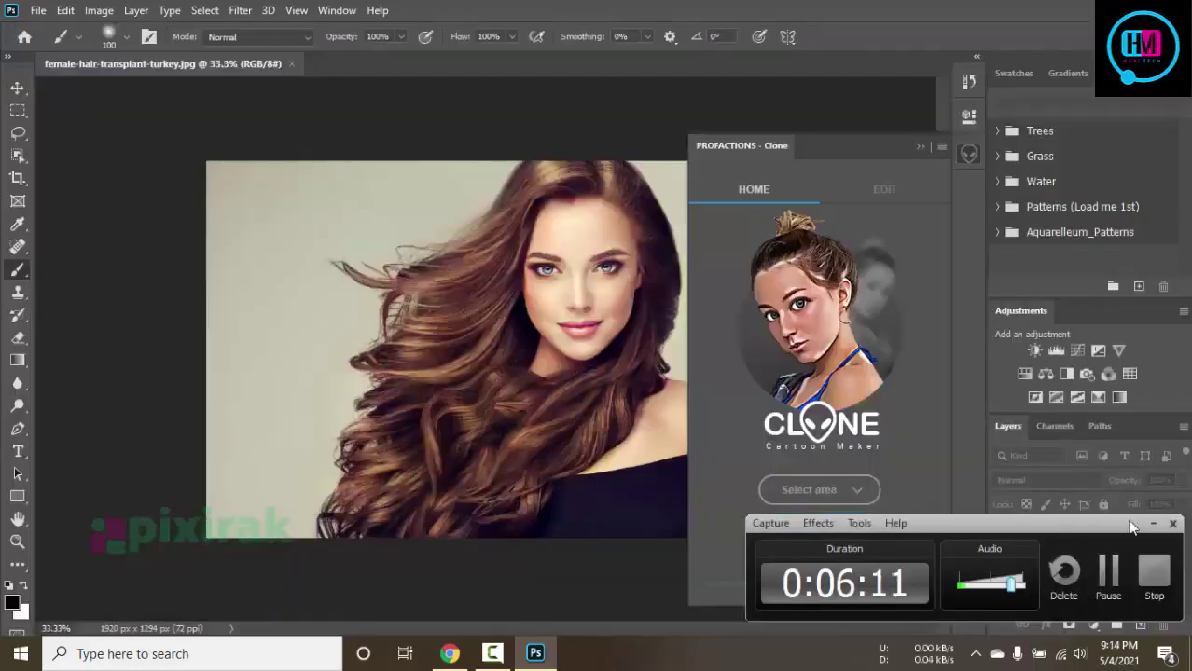
# - Pick the area to cartoonize in the Clone panel's Select area list and run Create Cartoon
pyautogui.click(830, 494)
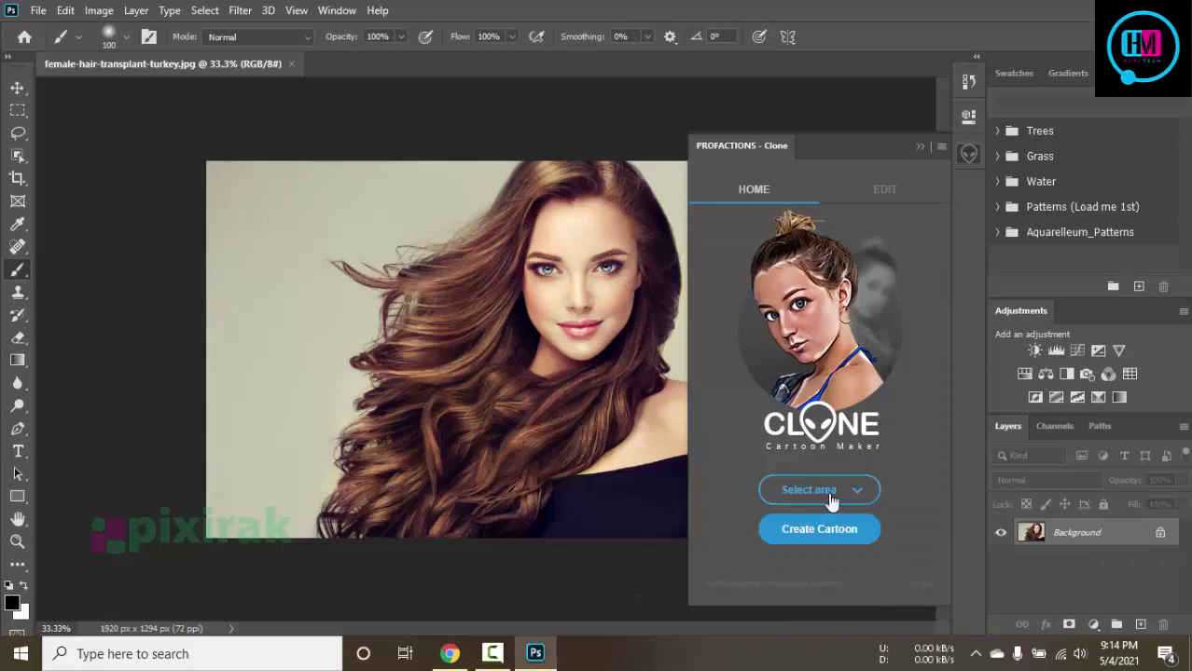
pyautogui.click(802, 450)
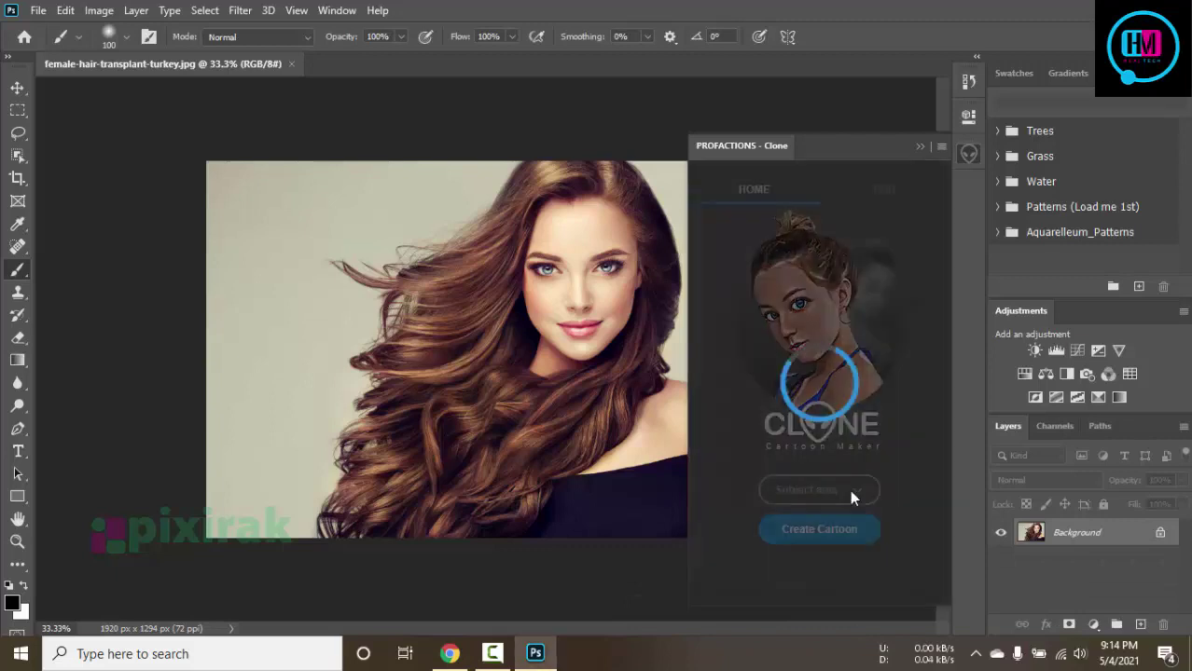
pyautogui.click(834, 537)
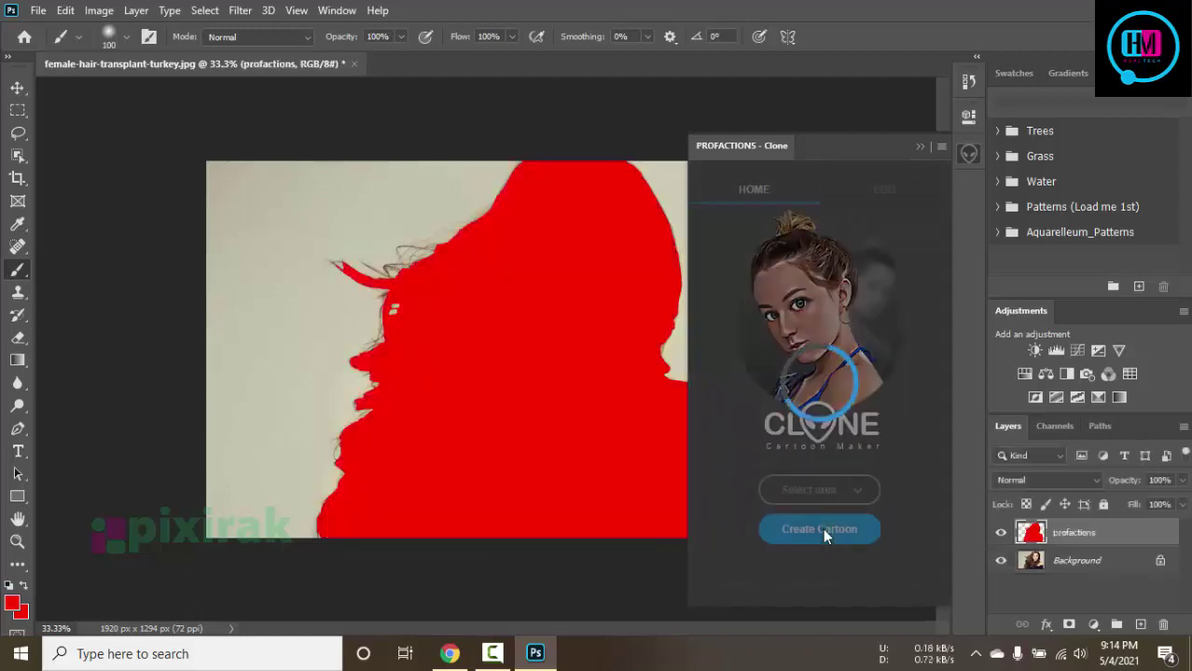